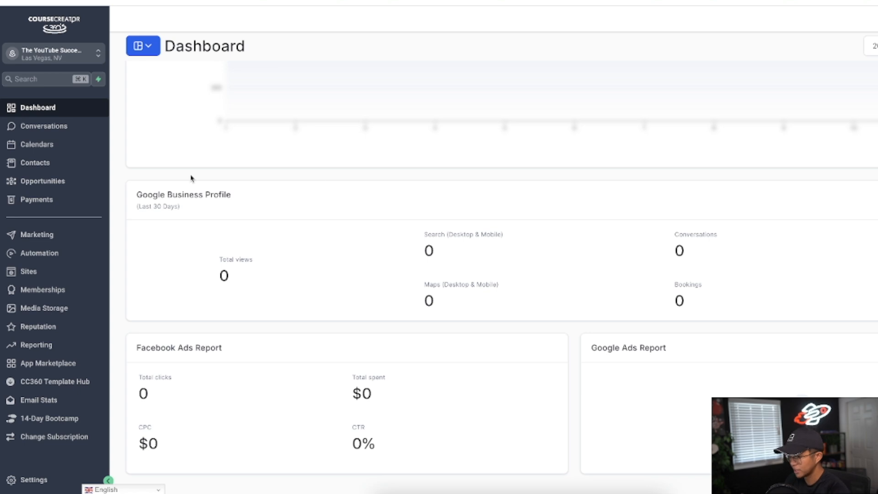
Step: View the Conversations inbox, the weekly calendar and the opportunities pipeline in turn
click(46, 125)
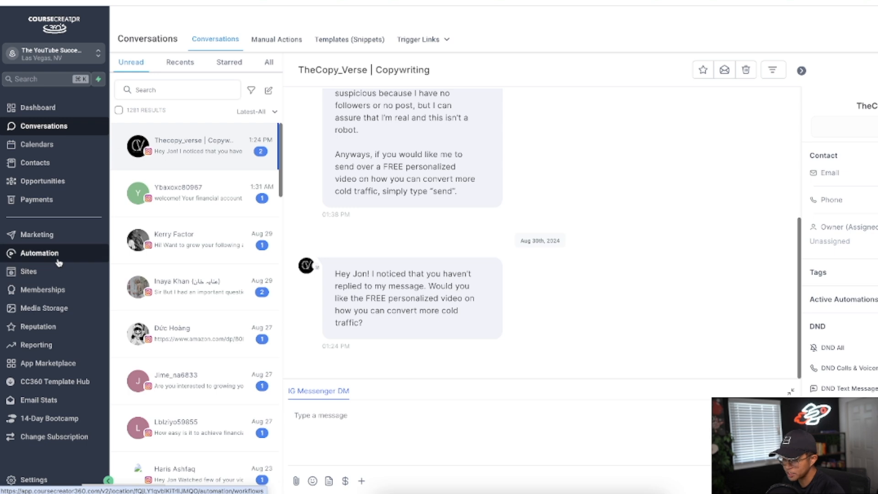
click(40, 147)
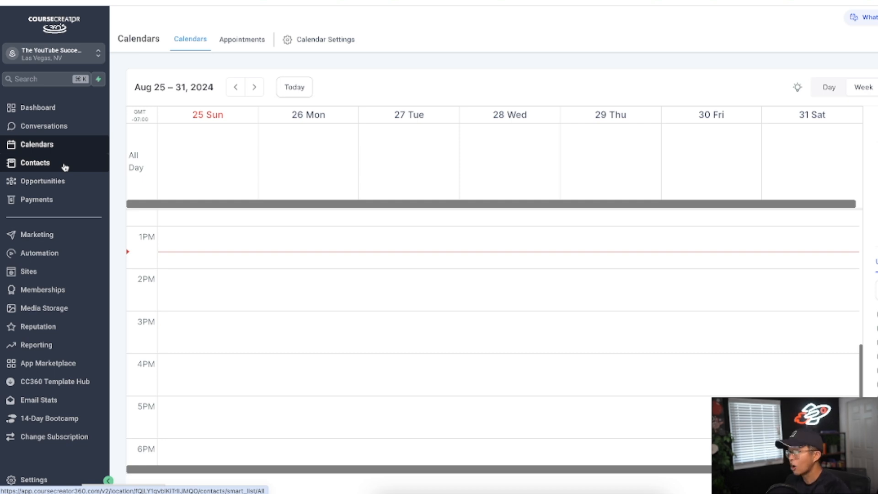
click(43, 179)
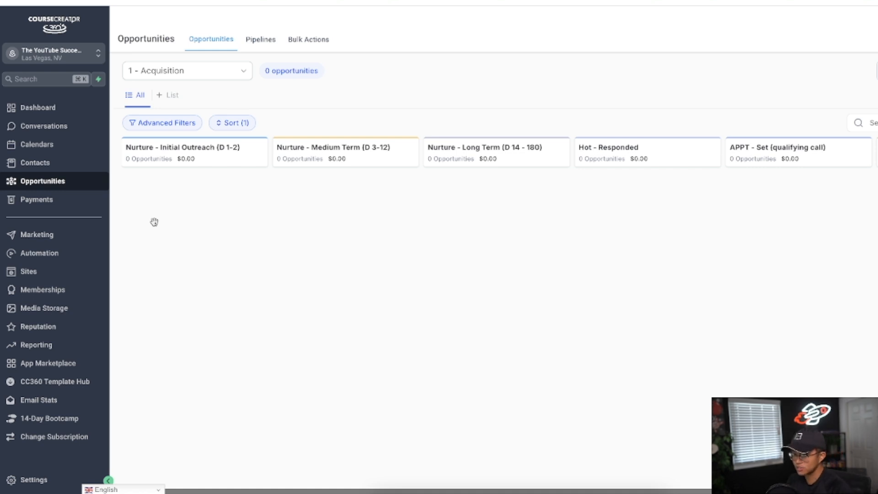
Step: View the Marketing section's email campaigns, and look through the list of email template folders
click(58, 235)
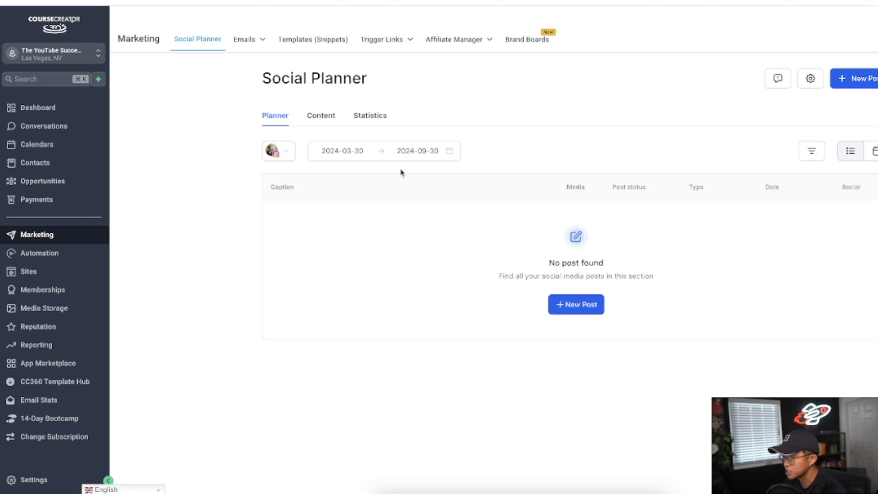
mouse_move(263, 49)
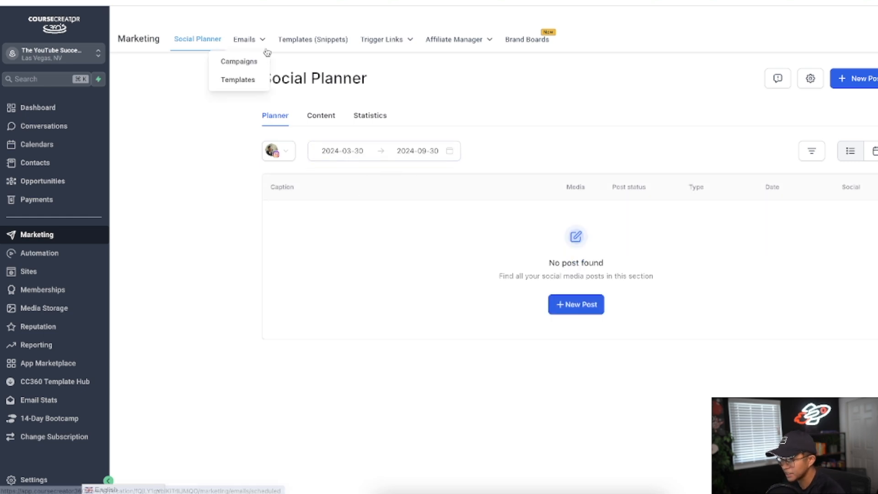
click(235, 64)
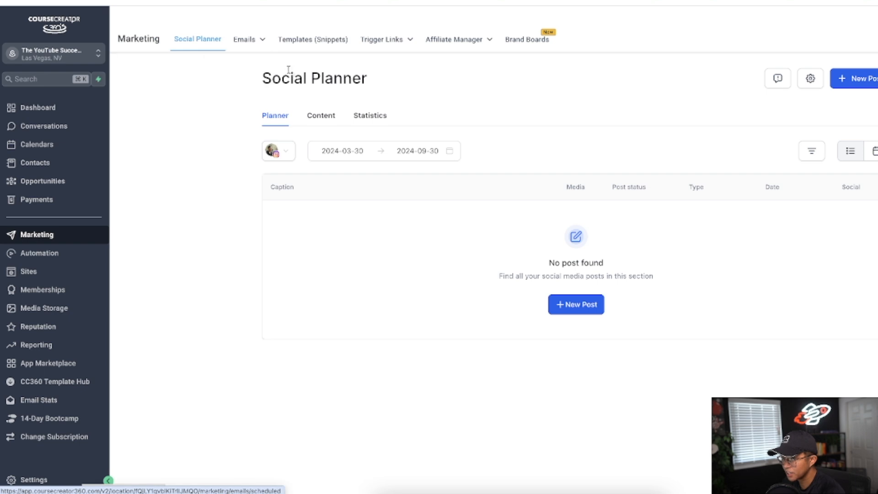
mouse_move(246, 50)
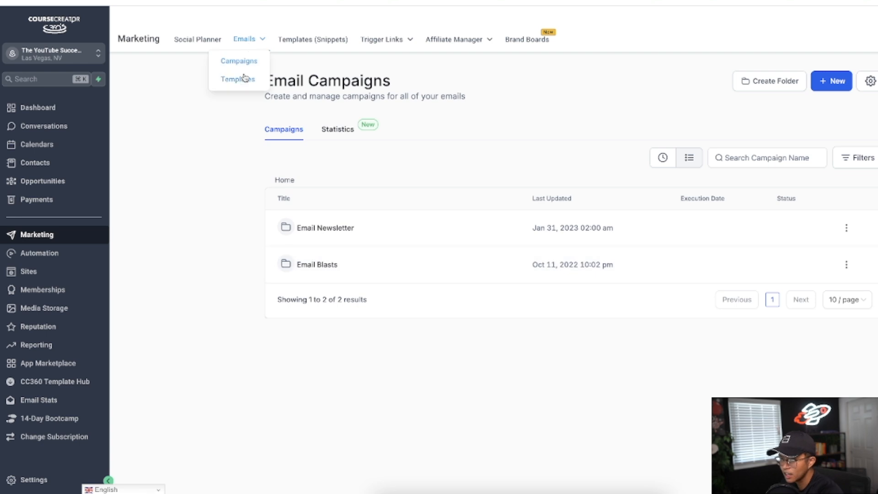
click(241, 81)
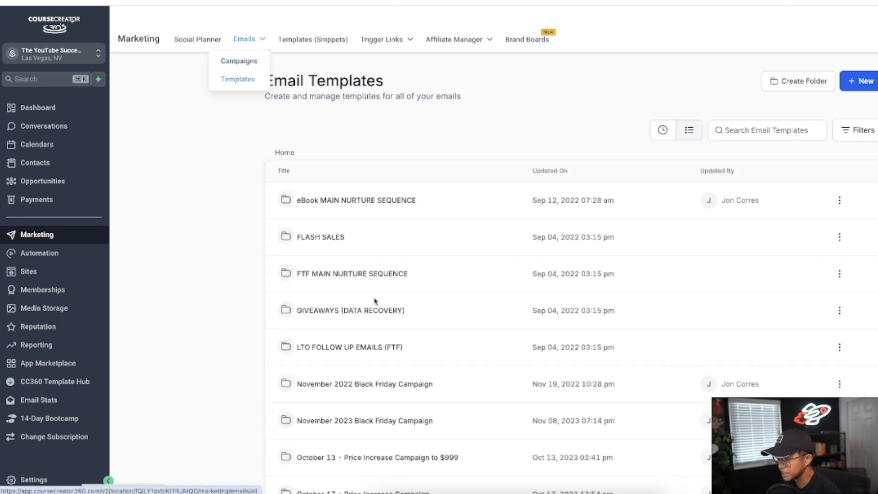
scroll(374, 355, down, 3)
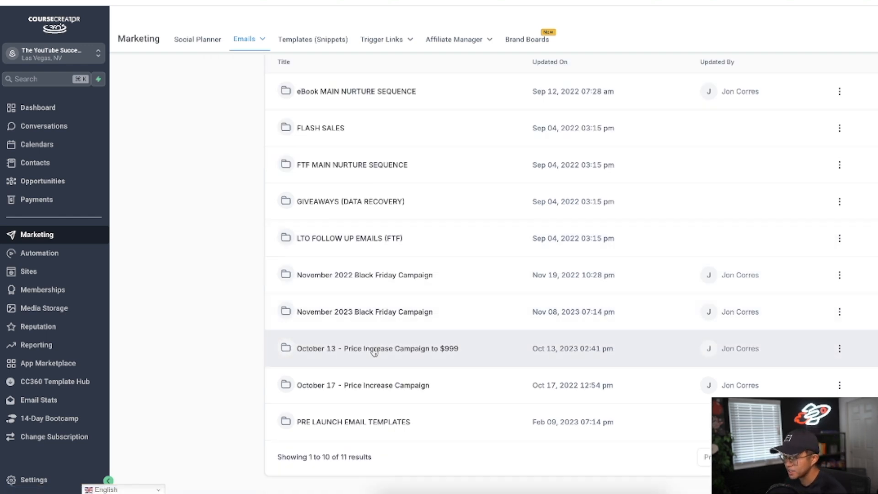
scroll(374, 351, up, 3)
scroll(382, 333, down, 3)
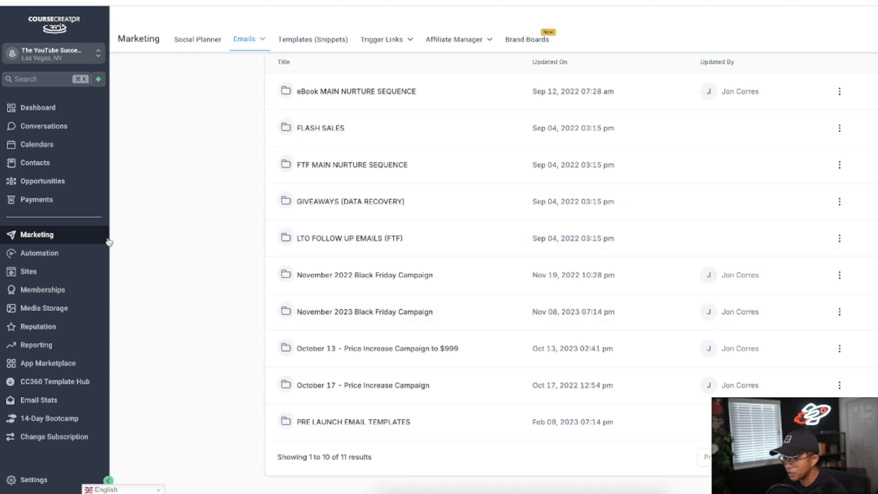
Step: Open the YSS - Abandoned Cart - (ESSENTIAL) automation from the 2) Leads & Prospects Workflows folder and dismiss the upgrade notice
click(68, 256)
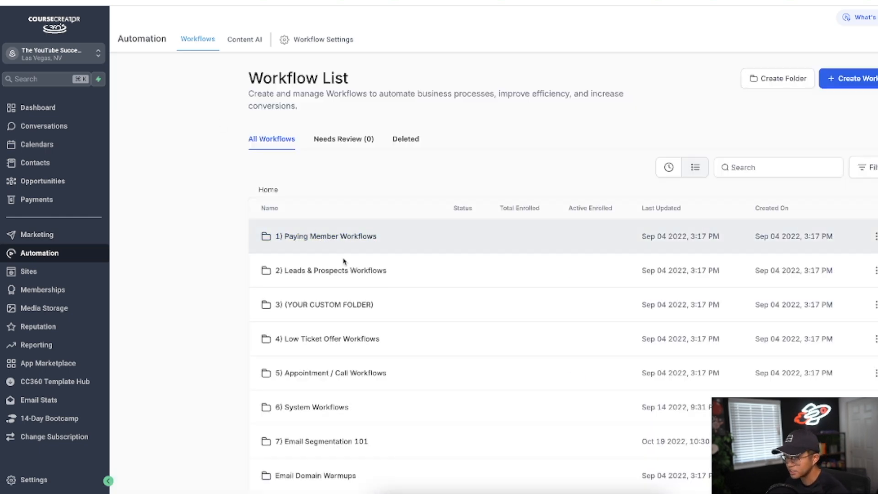
scroll(345, 331, down, 2)
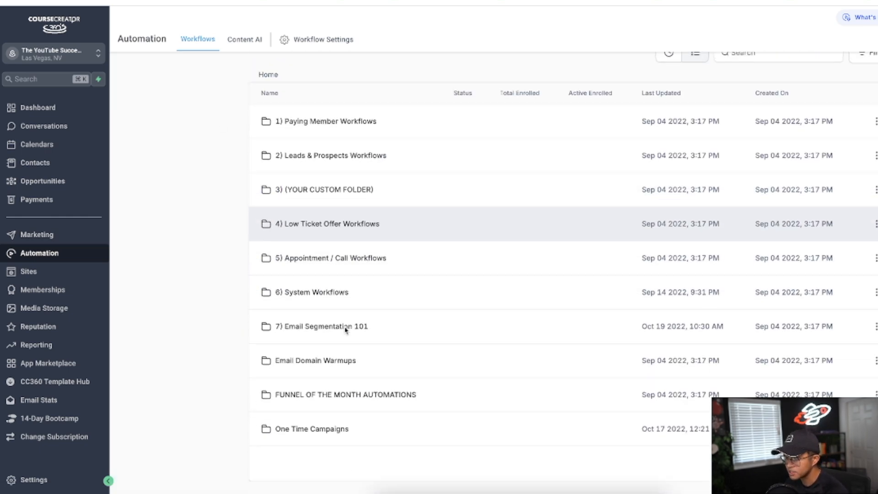
scroll(346, 328, up, 2)
click(339, 215)
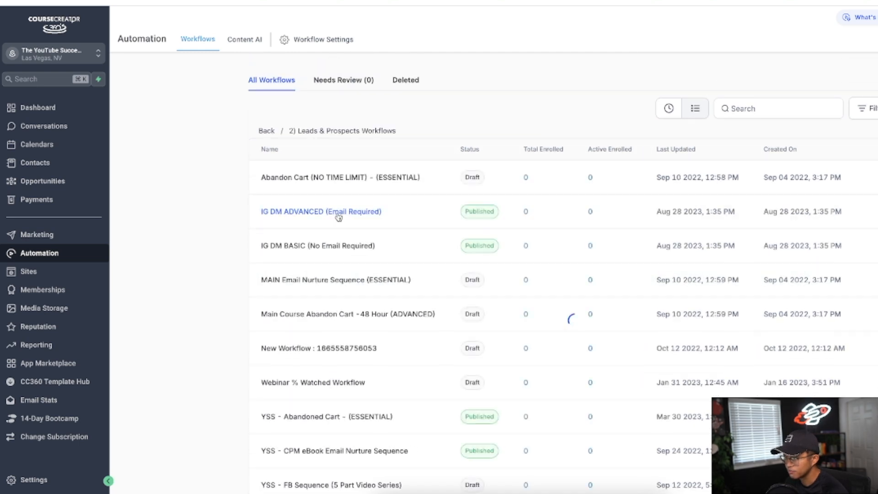
scroll(323, 284, down, 1)
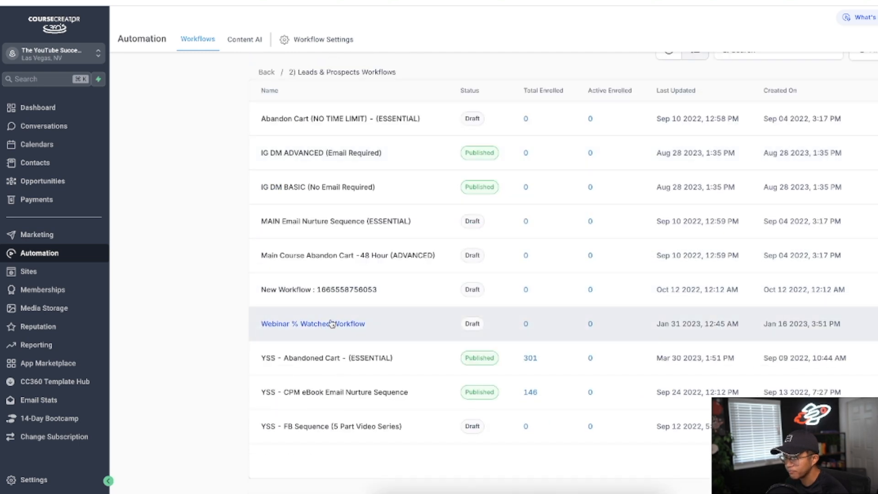
scroll(326, 371, up, 1)
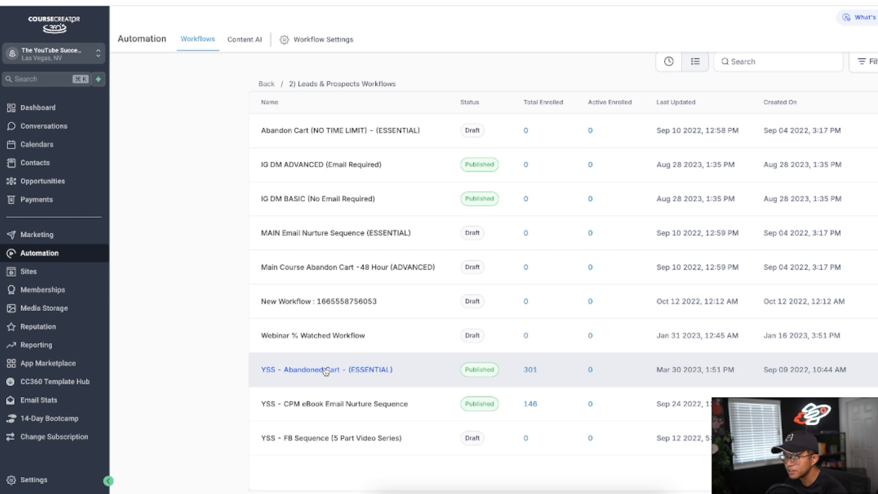
click(325, 371)
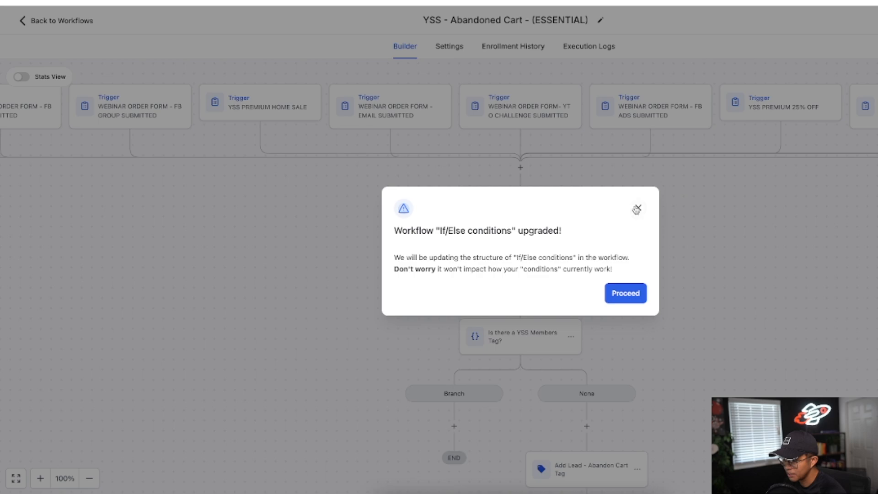
click(635, 205)
Step: Examine the abandoned cart workflow's triggers, waits, messages and branches down to the Add No Purchase Tag action, and return to the workflow list
scroll(575, 270, down, 7)
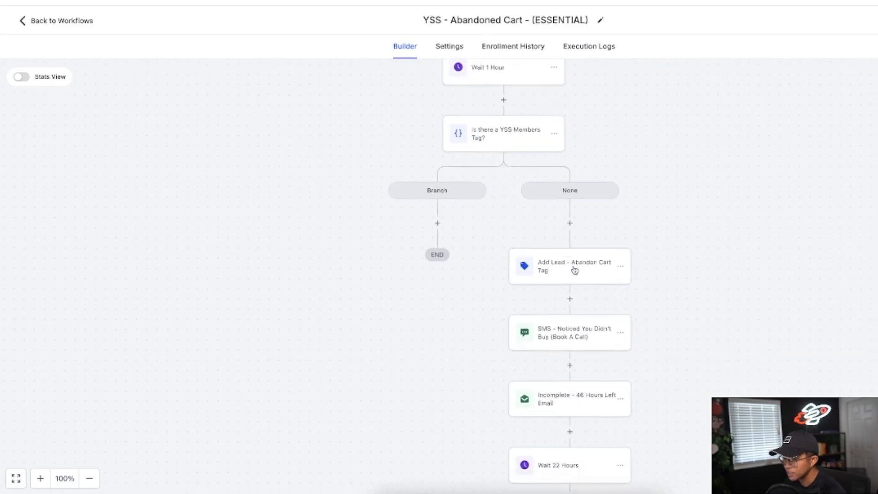
scroll(572, 265, down, 4)
scroll(574, 270, up, 5)
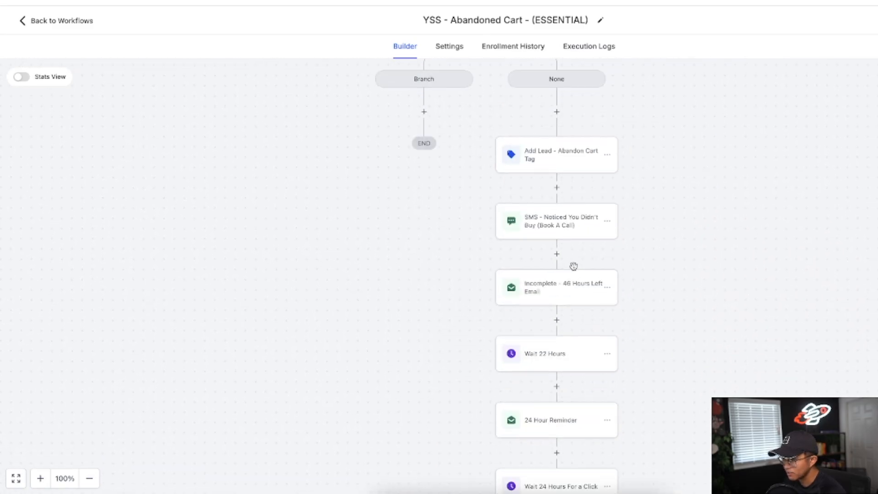
scroll(582, 269, down, 9)
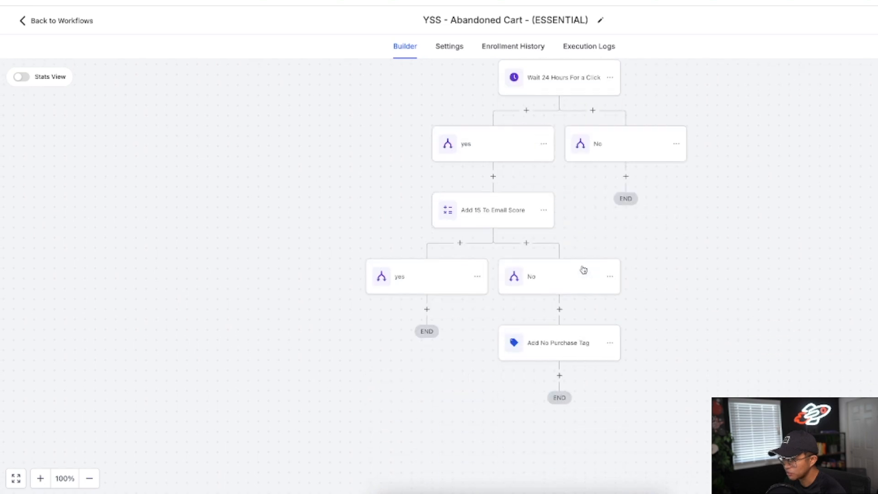
scroll(595, 255, up, 10)
scroll(600, 254, down, 8)
scroll(595, 258, down, 2)
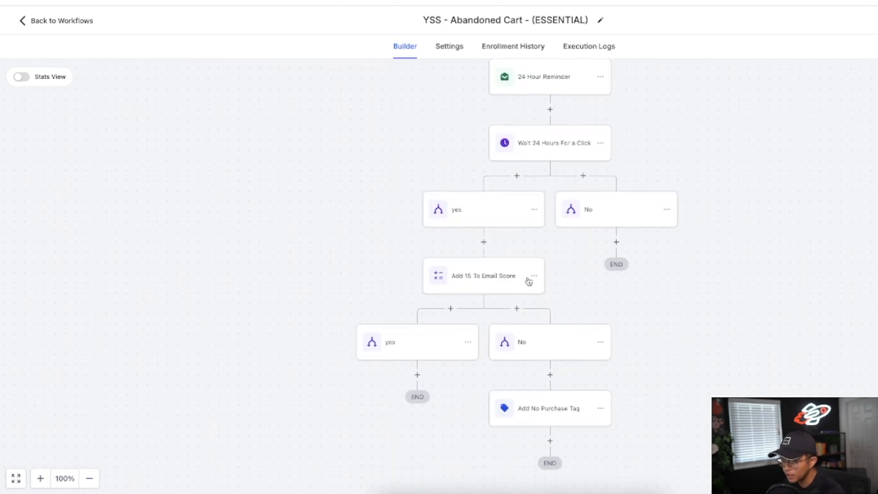
scroll(528, 280, up, 4)
scroll(528, 277, up, 5)
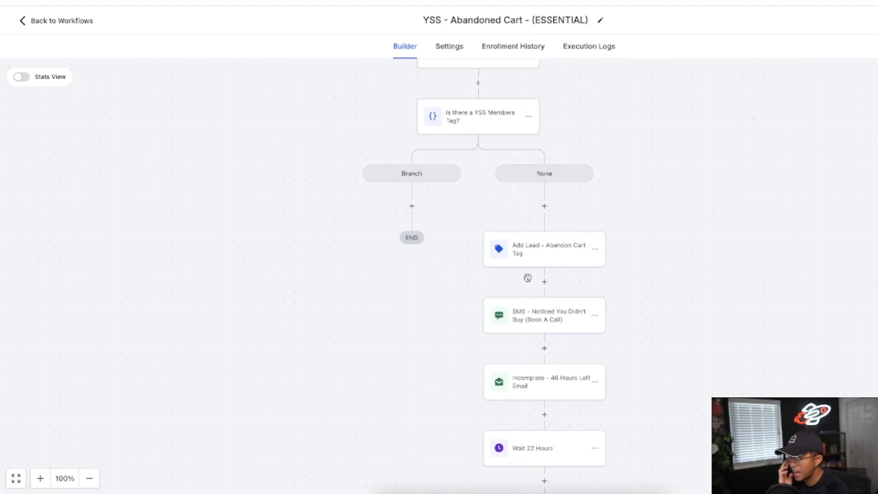
scroll(528, 278, up, 5)
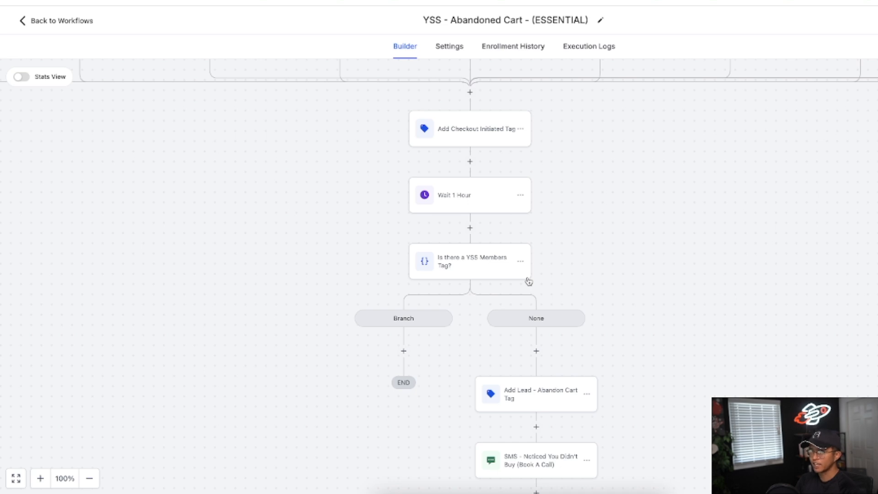
scroll(529, 282, down, 10)
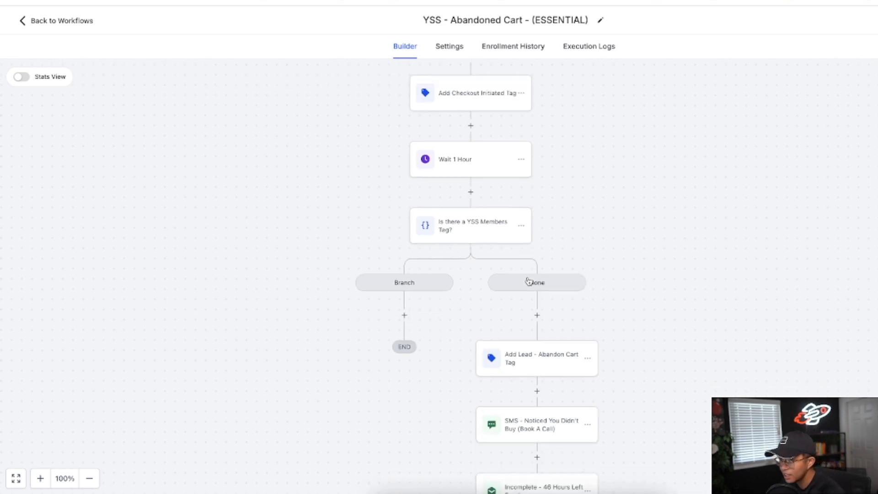
scroll(529, 282, up, 5)
scroll(529, 281, up, 10)
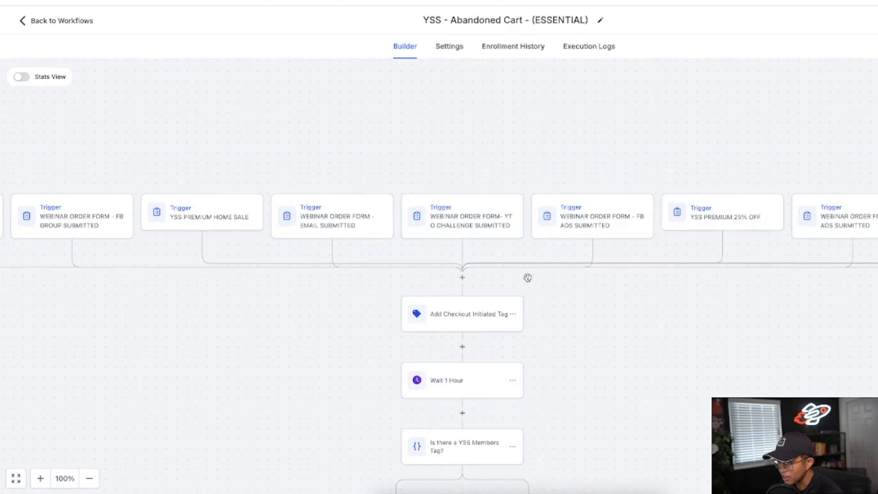
drag(327, 347, 333, 204)
drag(623, 221, 397, 113)
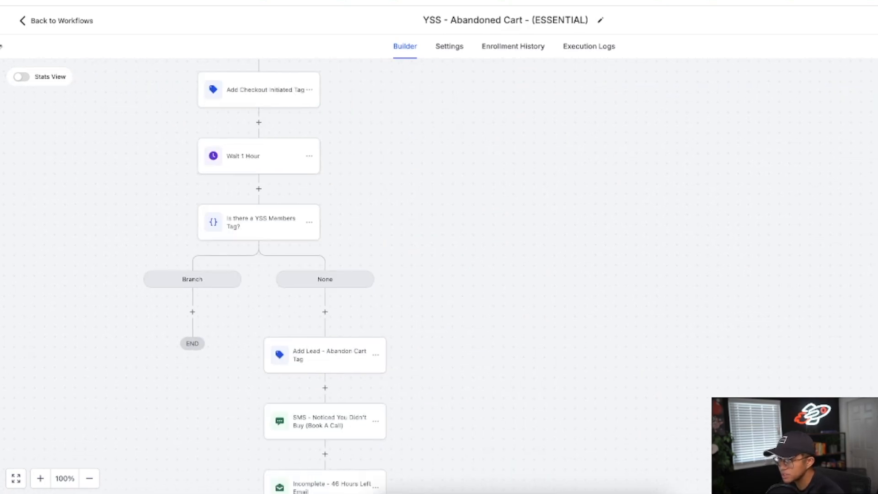
click(58, 23)
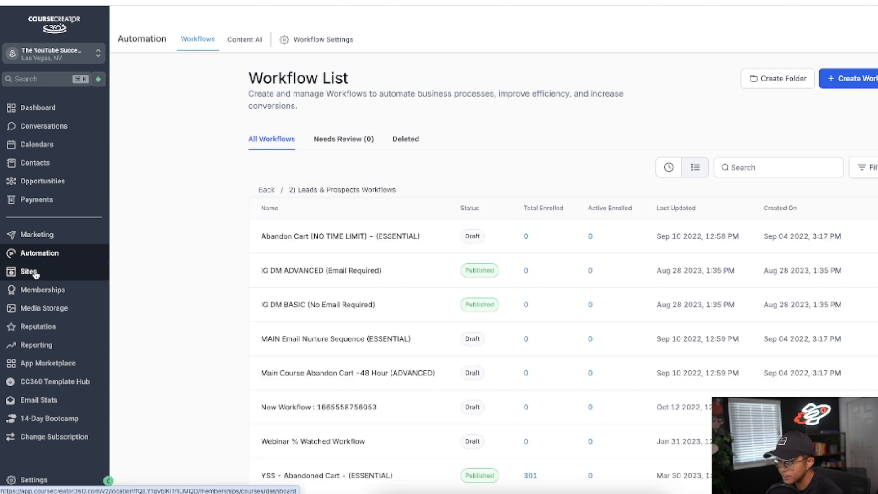
Step: Look over the funnel folders under Sites, and open the course products list under Memberships
click(30, 272)
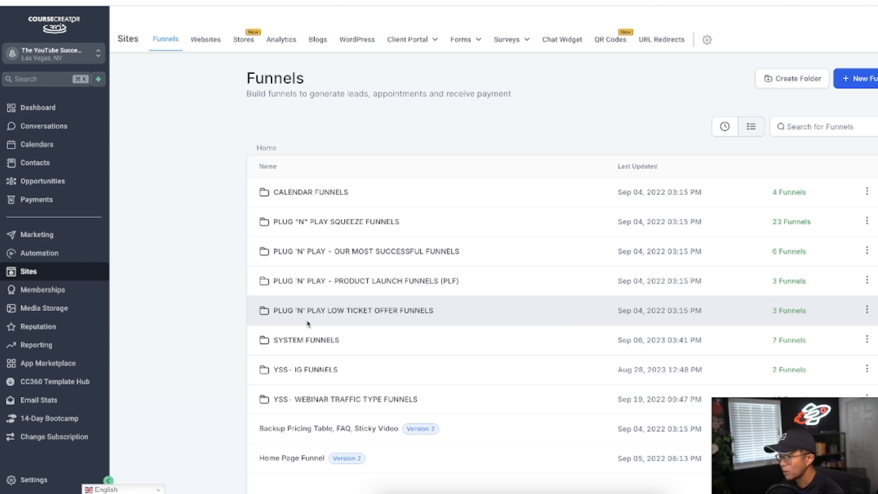
scroll(368, 327, down, 1)
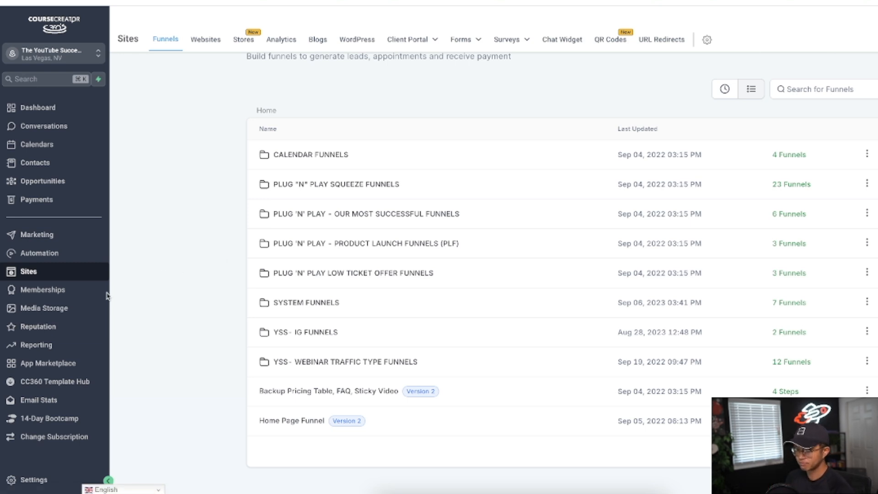
click(67, 299)
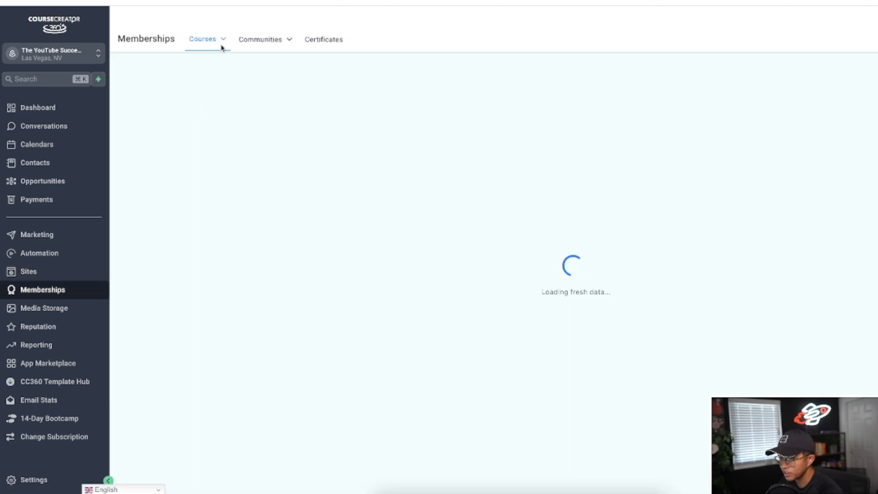
mouse_move(219, 45)
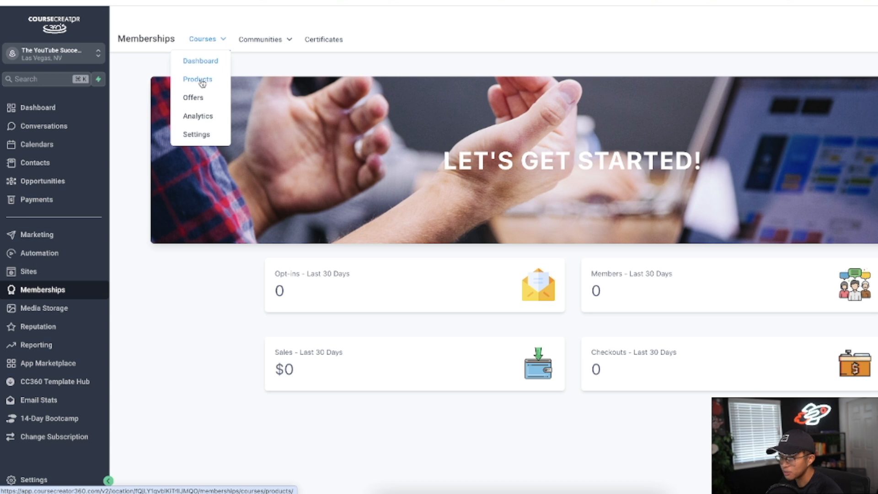
click(203, 81)
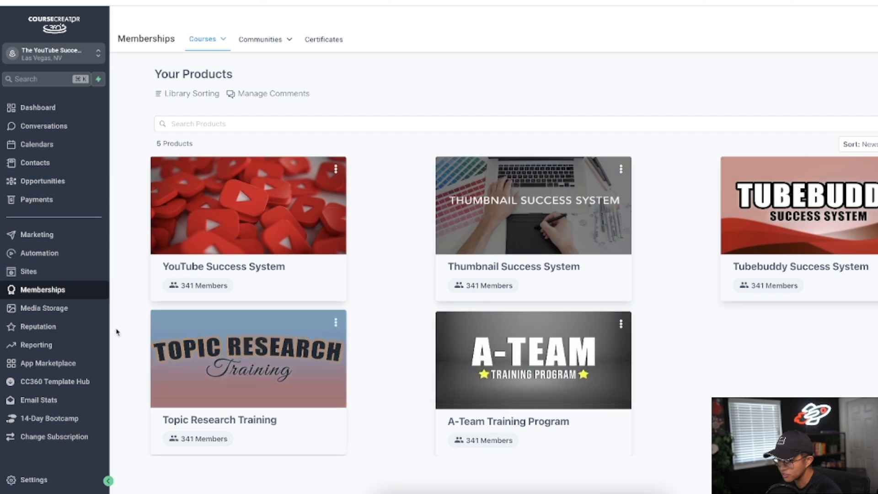
Step: Review the Reputation overview from the invites goal and average rating to the latest review requests and reviews
click(56, 326)
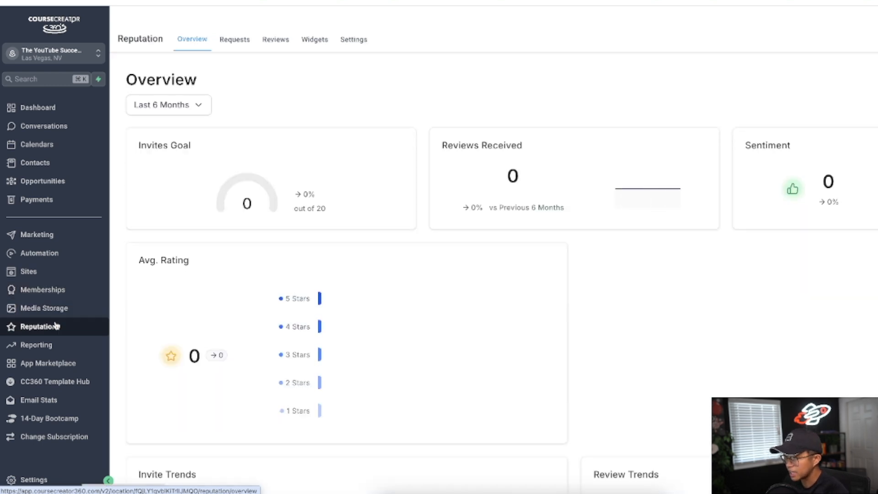
scroll(511, 304, down, 8)
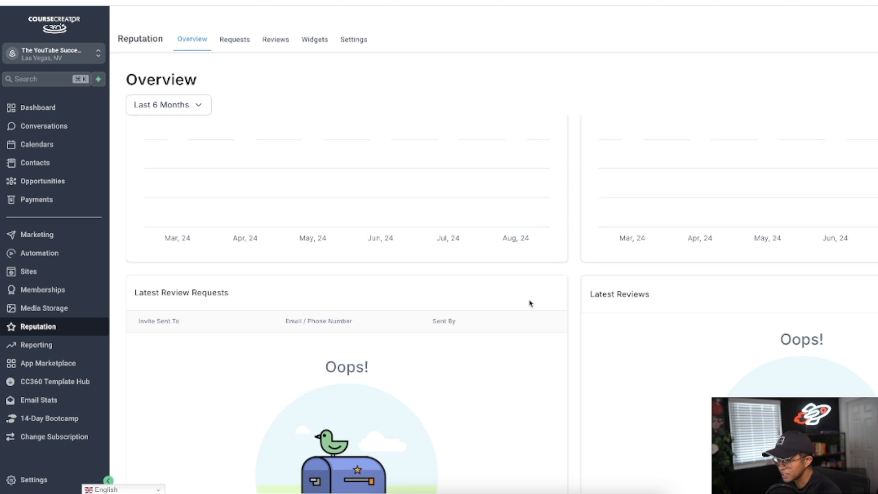
scroll(531, 304, up, 8)
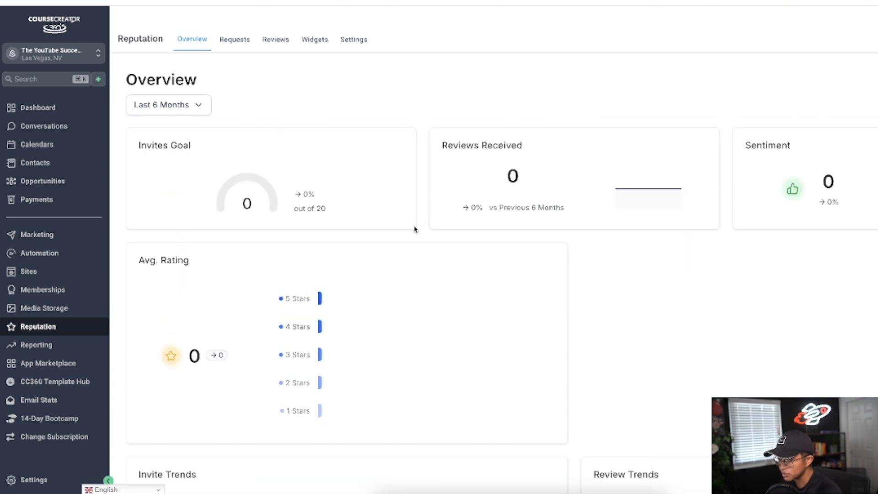
scroll(392, 275, down, 8)
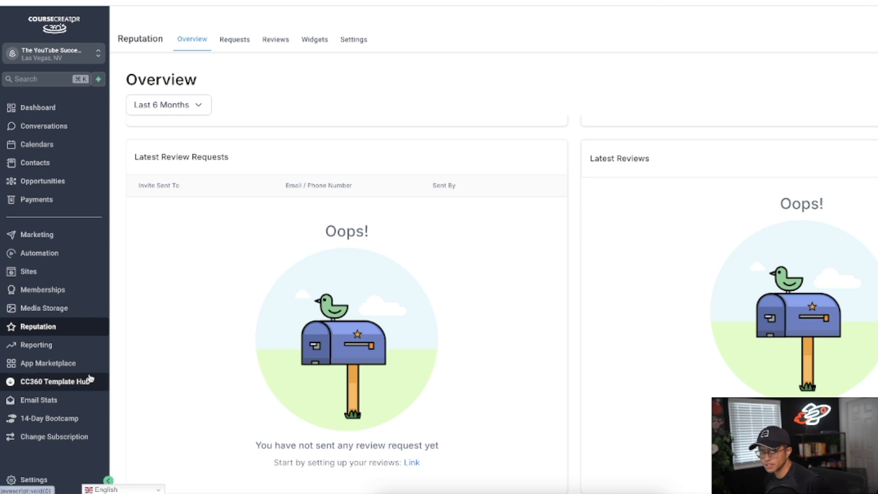
Step: View the Google Ads Report under Reporting, and open the CC360 Template Hub with its how-to video
click(44, 350)
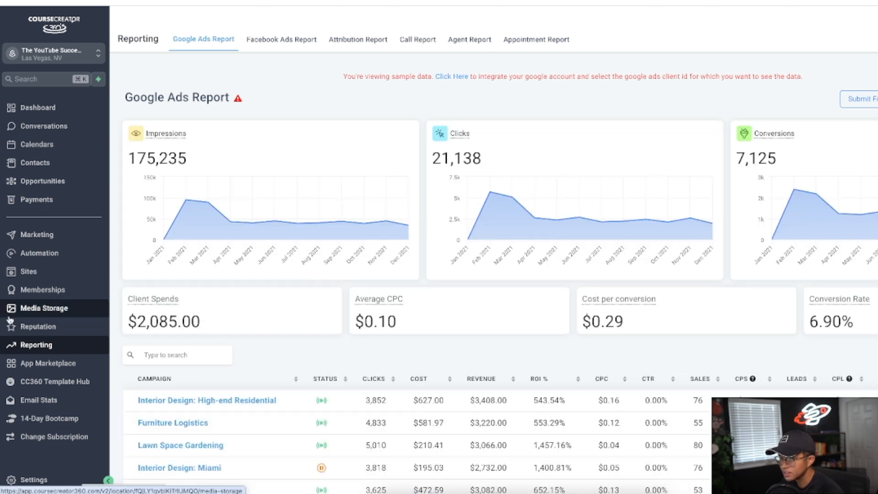
click(58, 383)
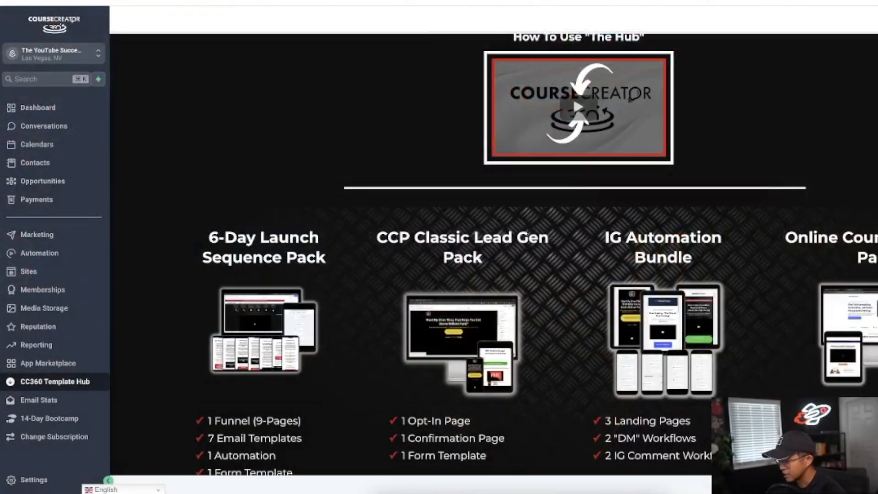
scroll(664, 336, down, 1)
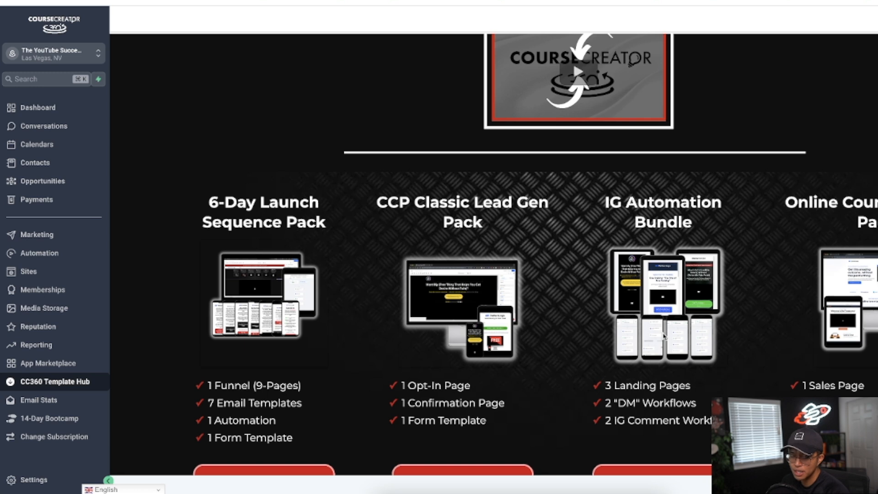
scroll(370, 248, up, 4)
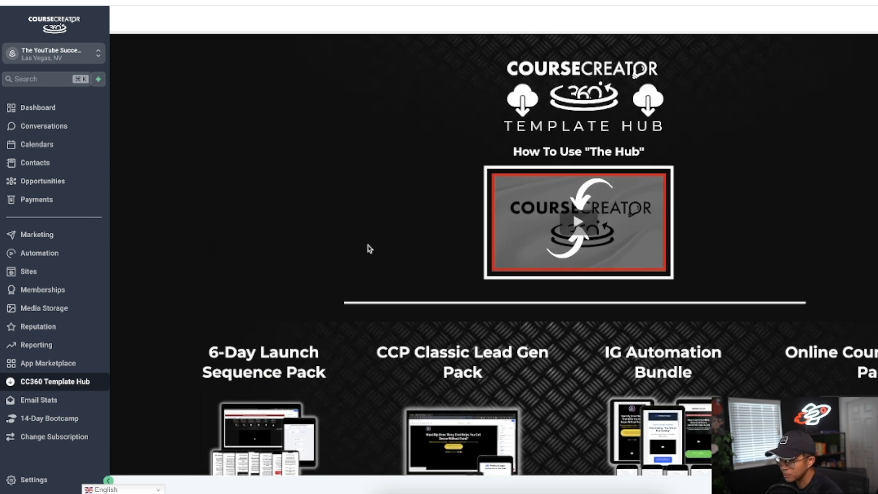
Step: Examine the importable template packs in the hub, from the 6-Day Launch Sequence Pack to the BrandWithVideo Pack, and what each includes
scroll(370, 248, down, 9)
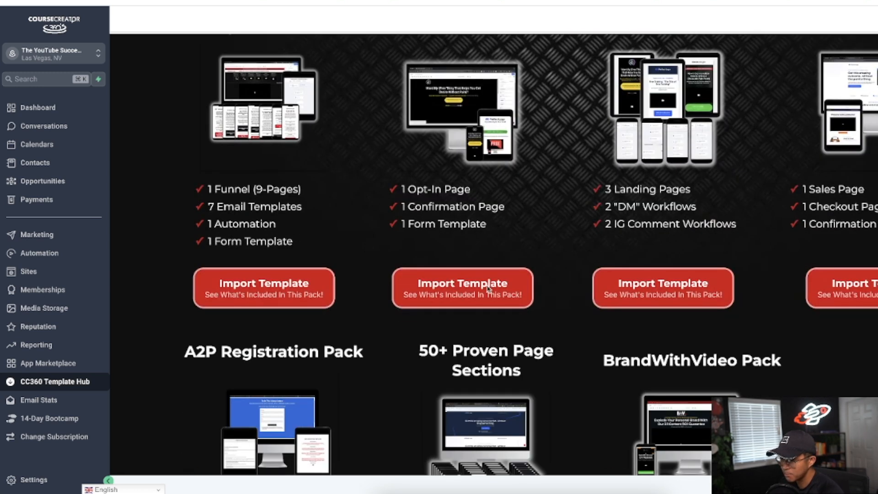
scroll(488, 288, down, 6)
scroll(485, 289, up, 4)
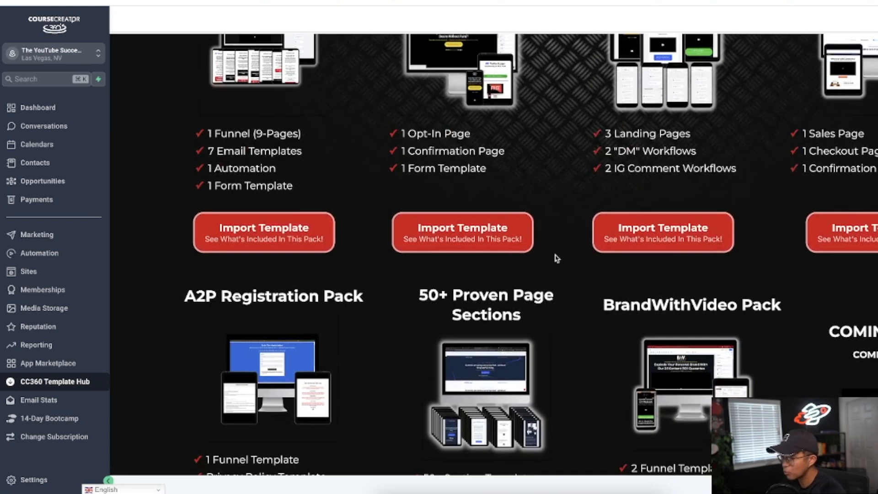
scroll(556, 256, down, 6)
scroll(556, 258, up, 3)
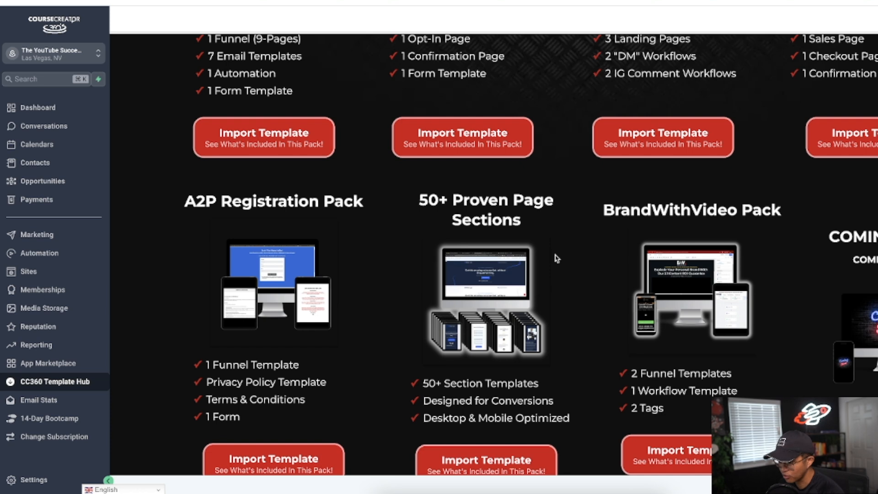
scroll(557, 259, up, 4)
scroll(555, 256, up, 4)
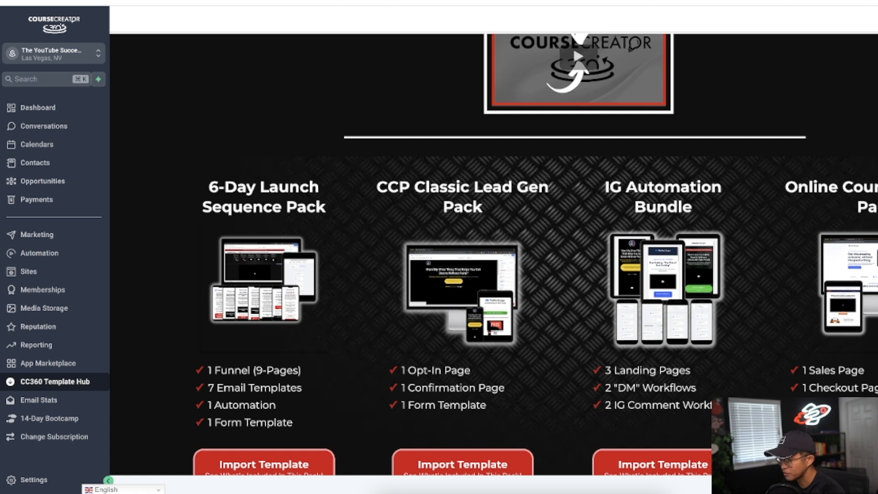
scroll(867, 252, down, 6)
scroll(867, 252, up, 6)
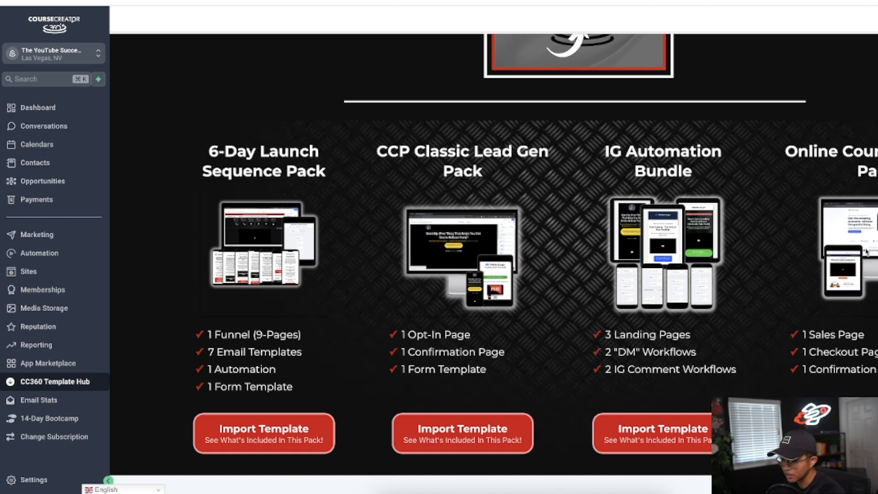
scroll(394, 304, down, 2)
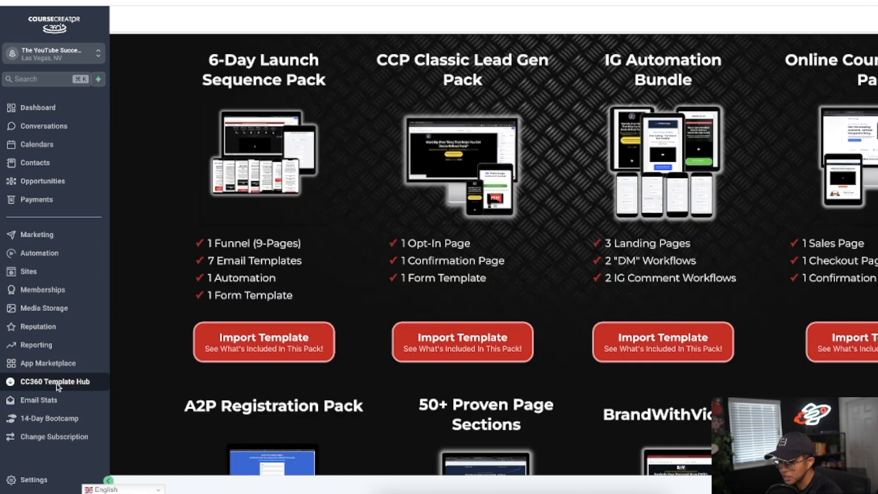
Step: Open the 14-Day Bootcamp and look over its daily lessons from START HERE to Day 14
click(45, 423)
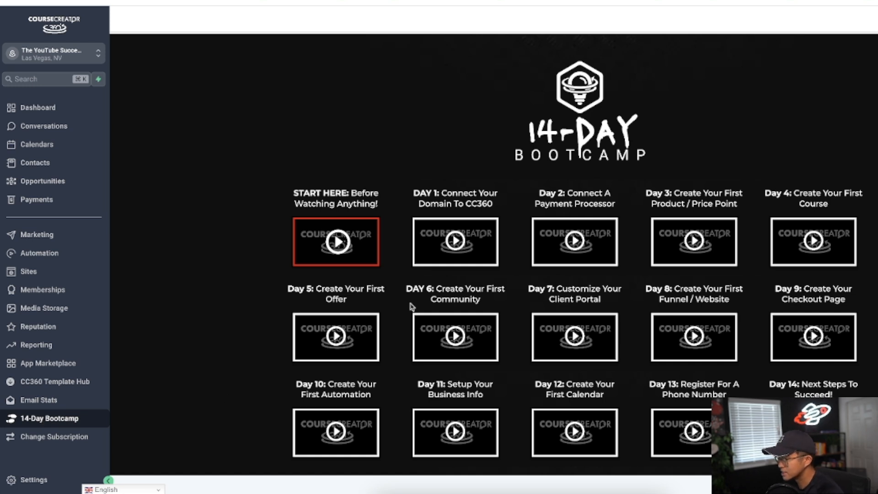
scroll(410, 307, down, 2)
scroll(410, 307, up, 1)
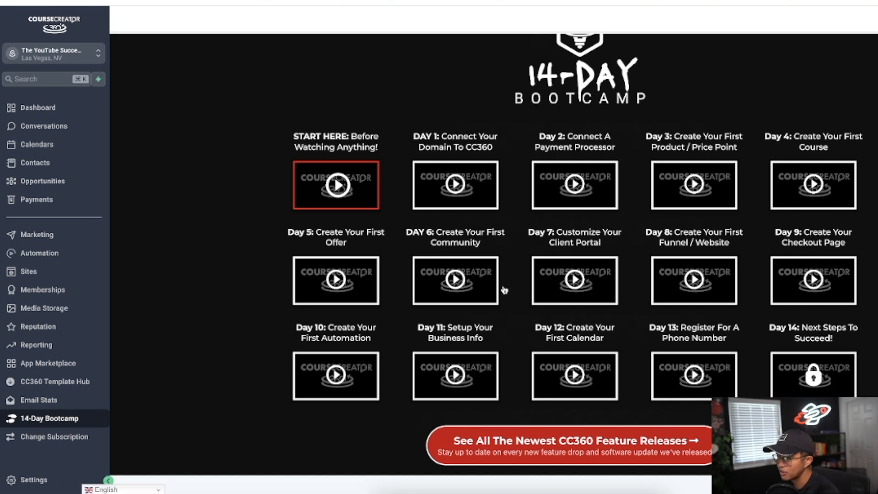
scroll(505, 289, down, 2)
scroll(505, 289, up, 2)
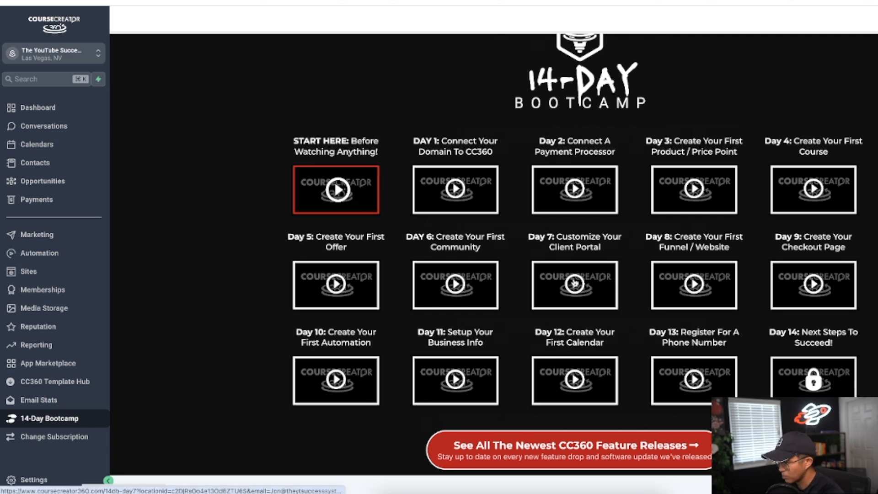
Step: Open the Day 7 lesson on customizing the client portal and view its video and task checklist
click(575, 282)
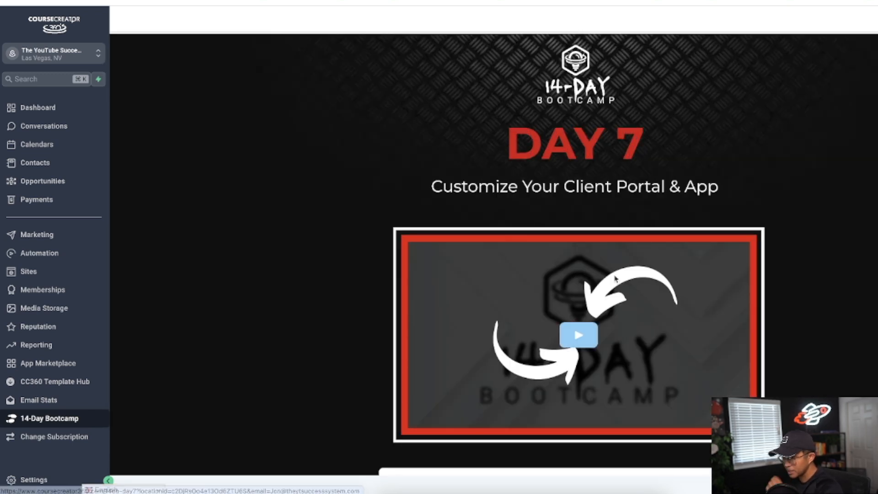
scroll(572, 256, down, 2)
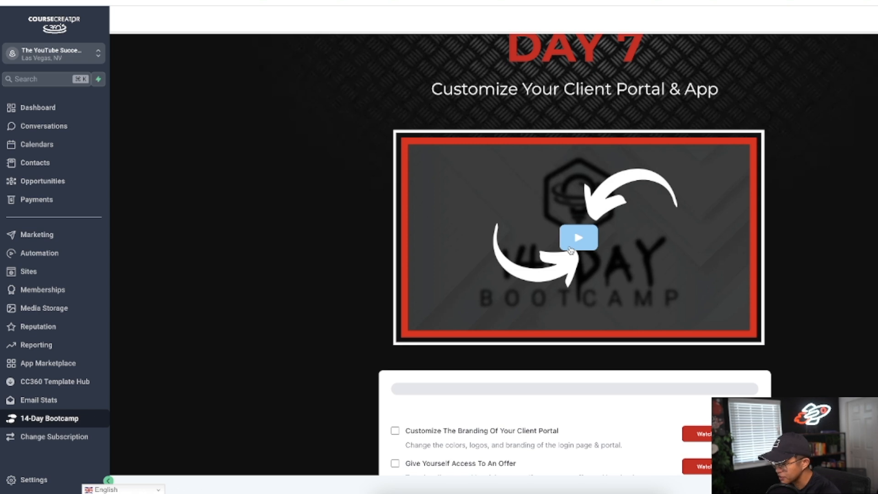
scroll(570, 250, down, 3)
scroll(568, 250, up, 1)
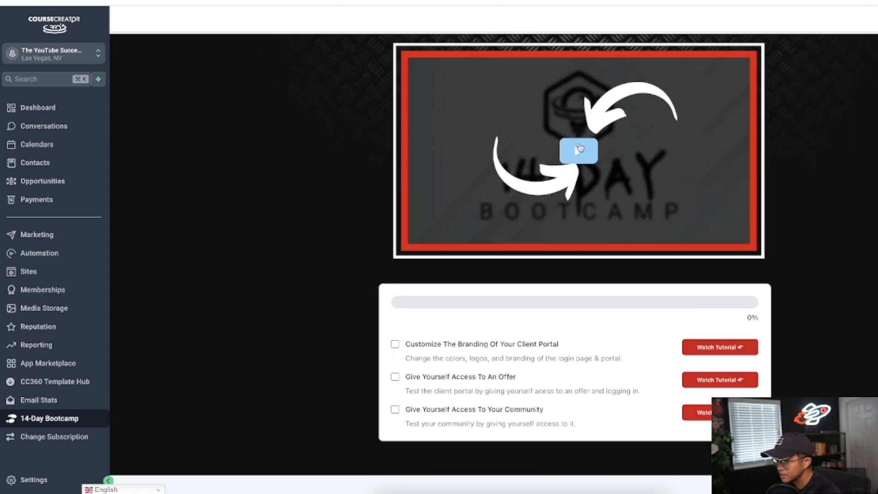
Step: Play the Day 7 video briefly, pause it, and review the lesson's tutorial tasks and navigation options
click(579, 147)
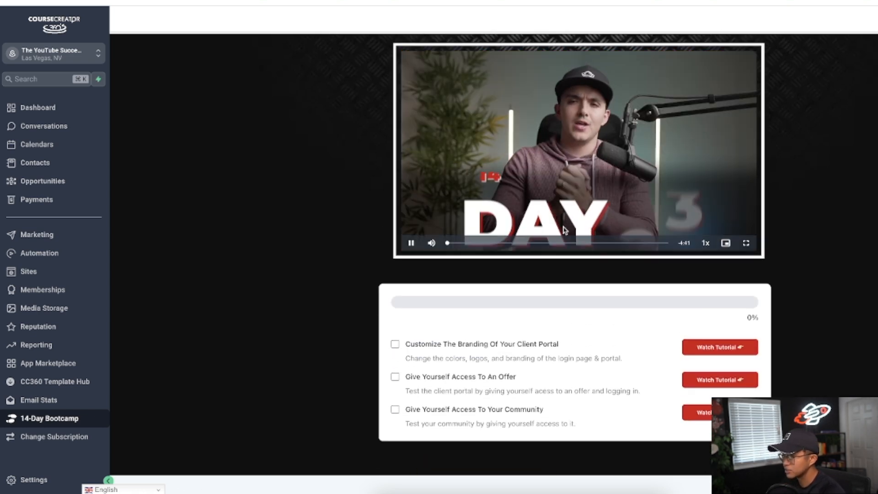
click(410, 243)
scroll(333, 79, up, 1)
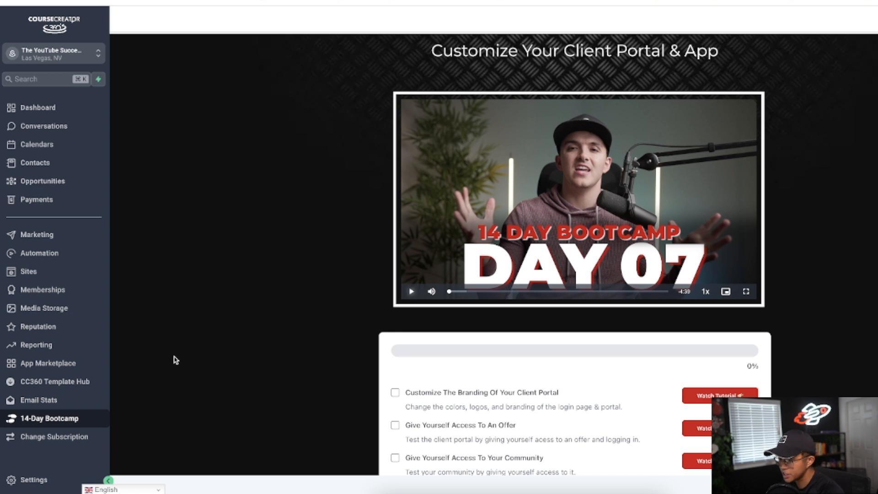
scroll(249, 286, down, 2)
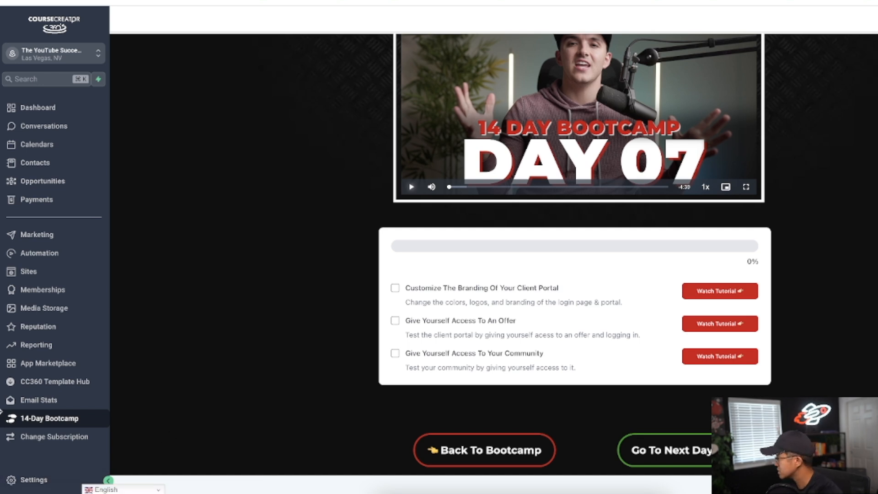
scroll(501, 222, up, 5)
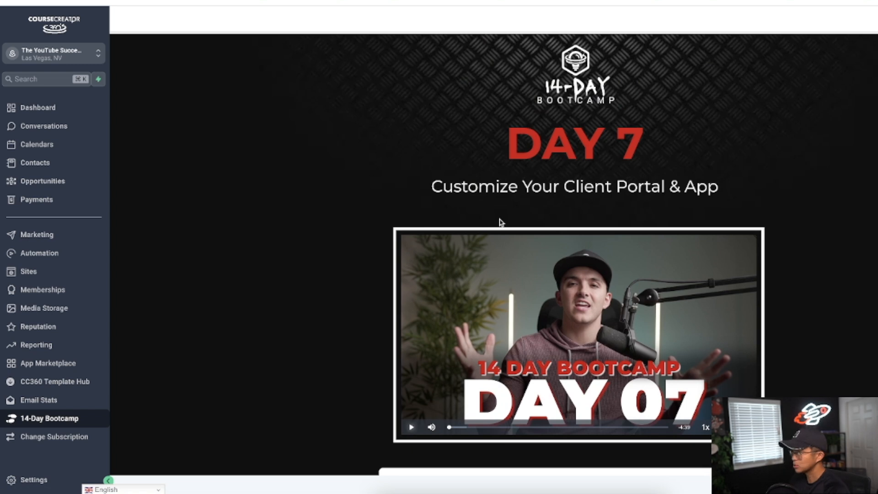